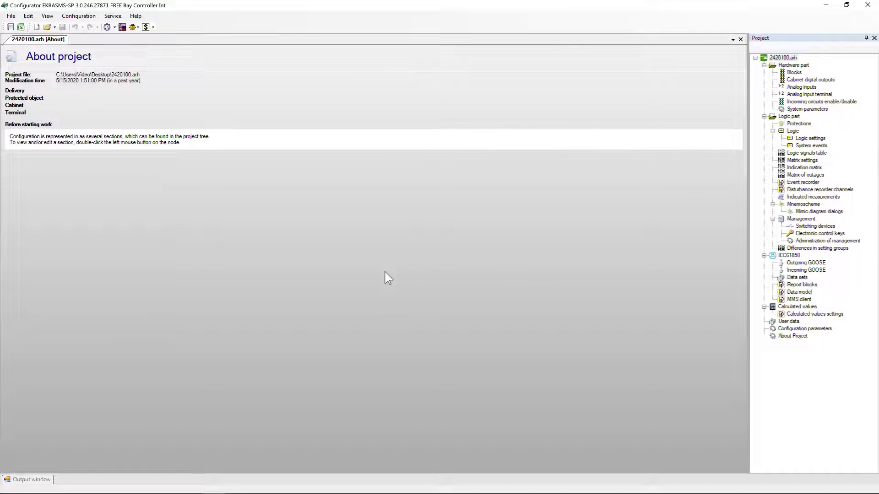
# In the control mode system parameters, set the source of the "Local" / "Remote" management mode change to ES №1.
pyautogui.click(813, 111)
pyautogui.doubleClick(813, 112)
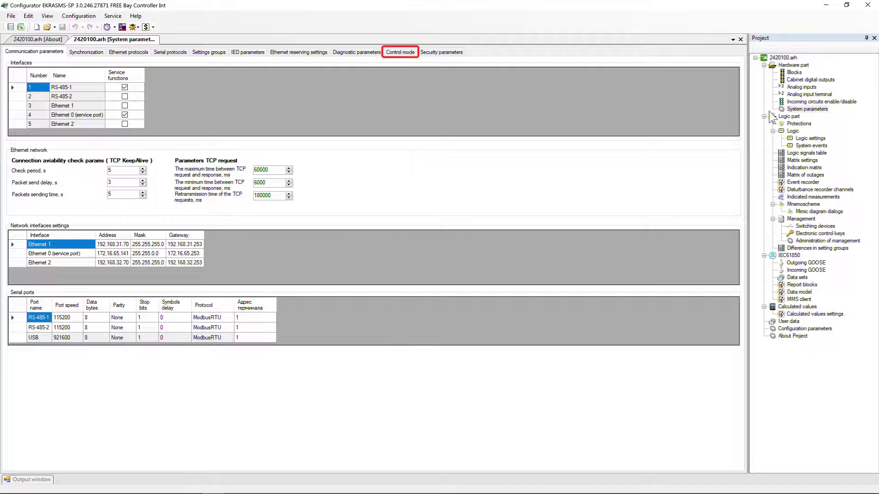
pyautogui.click(411, 53)
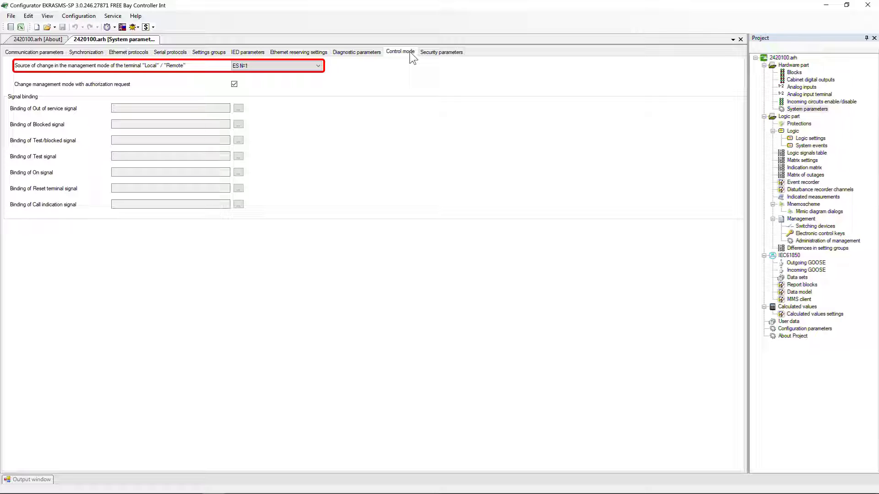
pyautogui.click(318, 65)
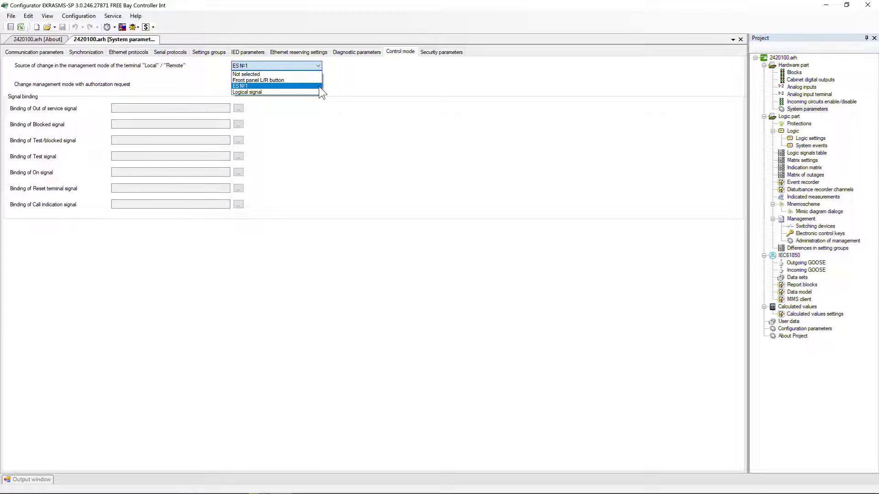
pyautogui.click(318, 86)
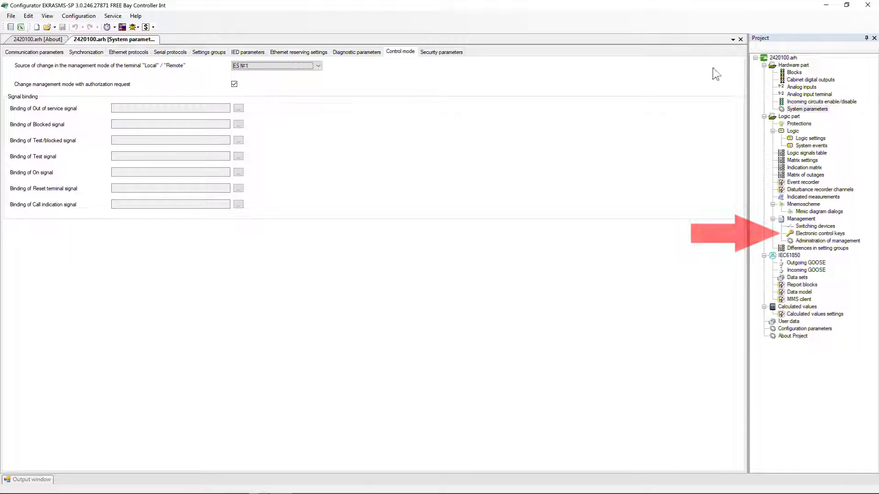
# Examine the name and the active and passive state descriptions of electronic control key 1.
pyautogui.click(819, 234)
pyautogui.doubleClick(819, 234)
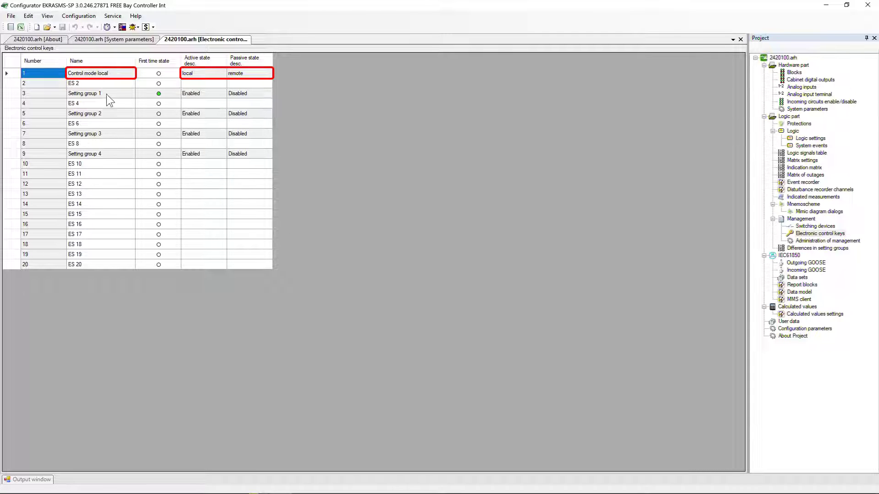
pyautogui.click(109, 76)
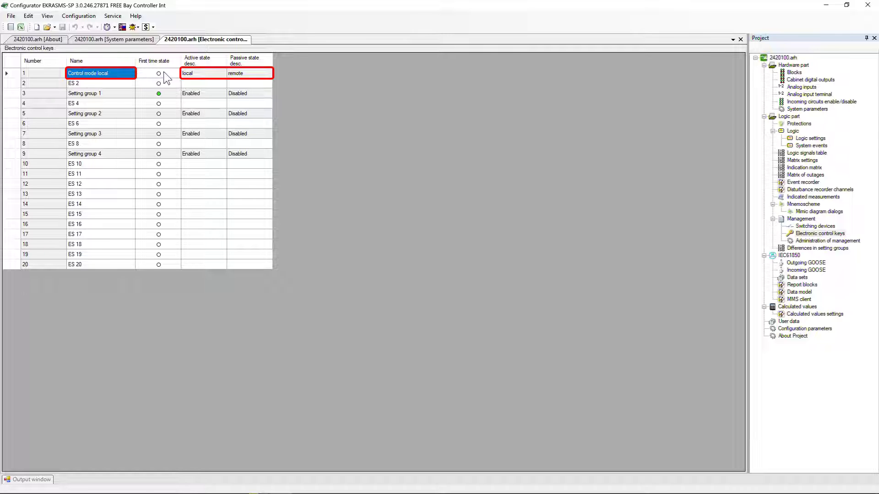
pyautogui.click(207, 75)
pyautogui.click(249, 74)
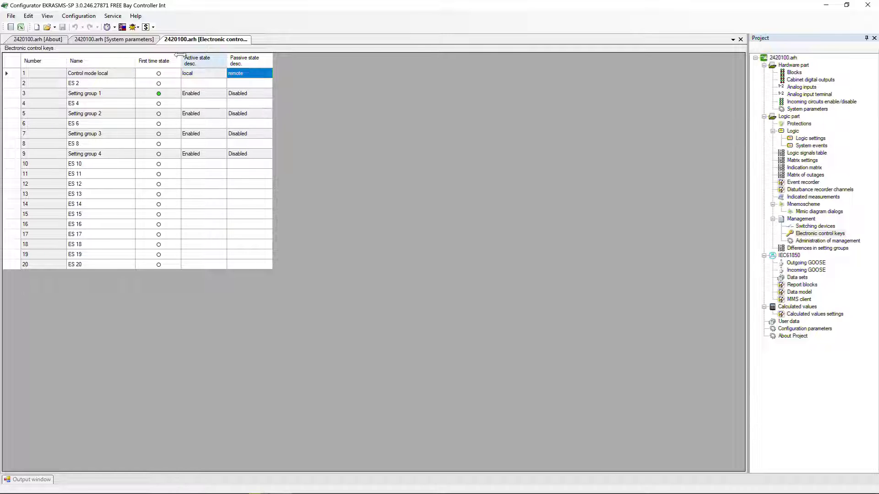
# Set the Local/Remote mode source in the system parameters to Logical signal, with 40: Local/Remote mode as the transition signal.
pyautogui.click(148, 44)
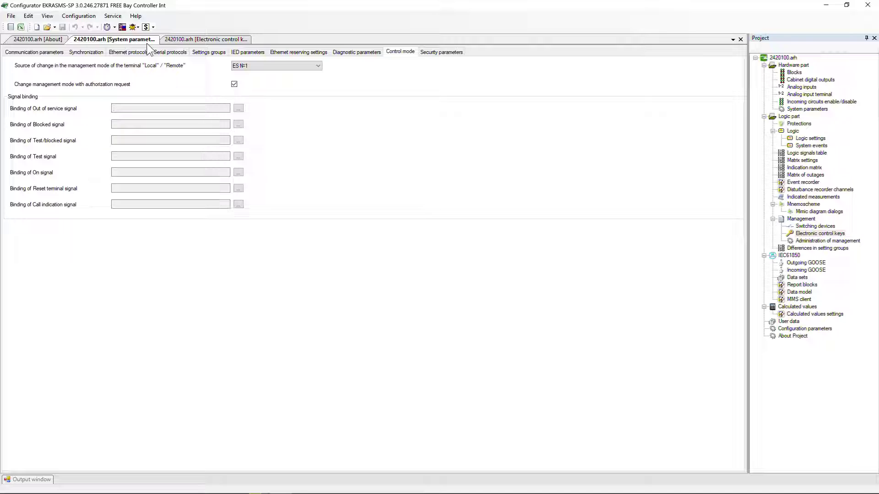
pyautogui.click(318, 67)
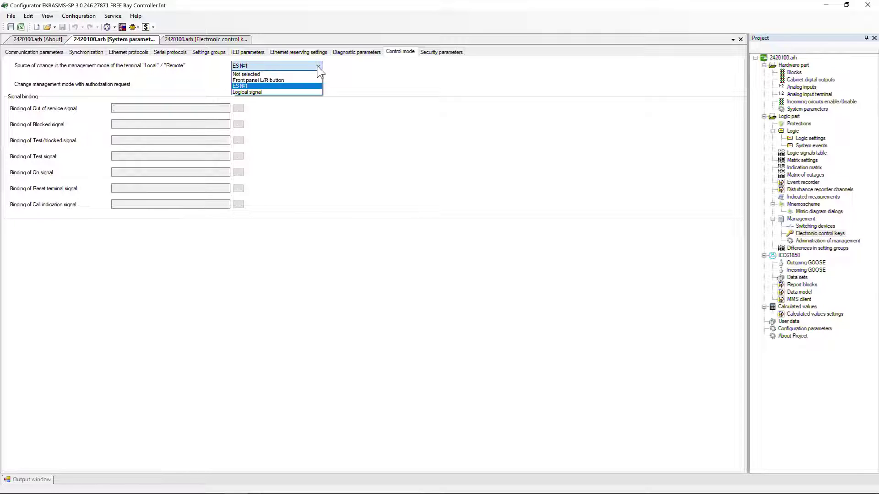
pyautogui.click(317, 90)
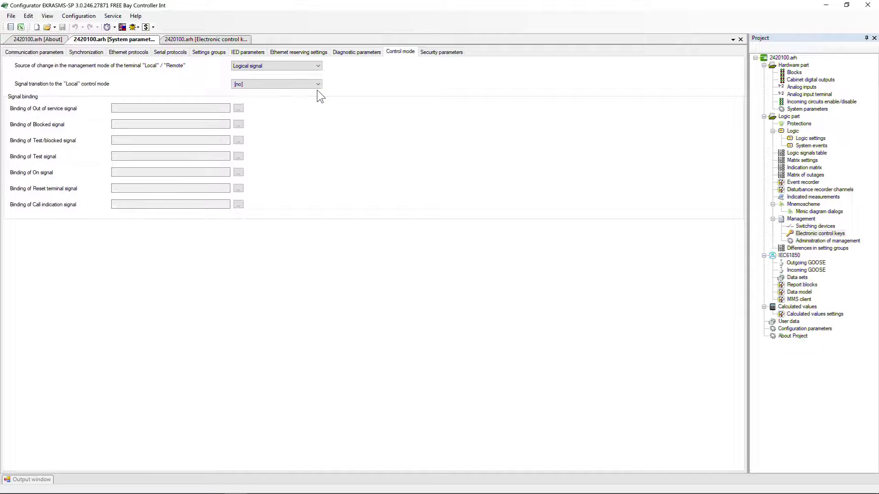
pyautogui.click(319, 84)
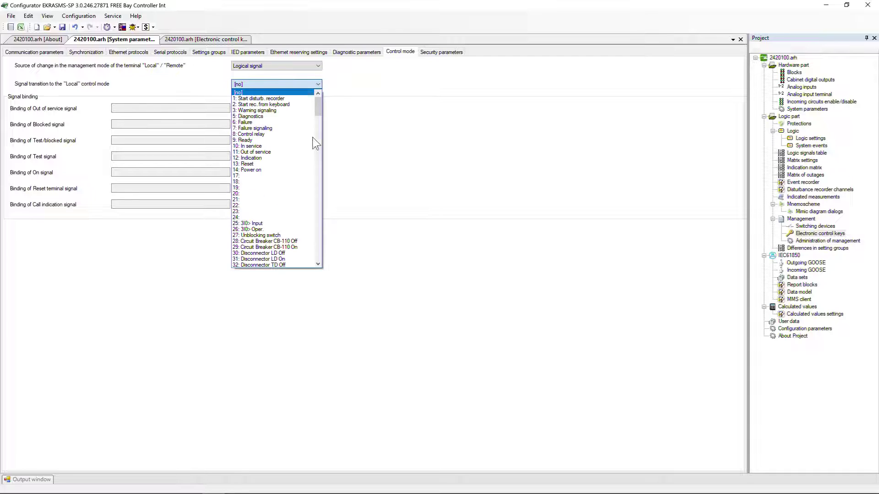
pyautogui.scroll(-5, 302, 192)
pyautogui.click(297, 205)
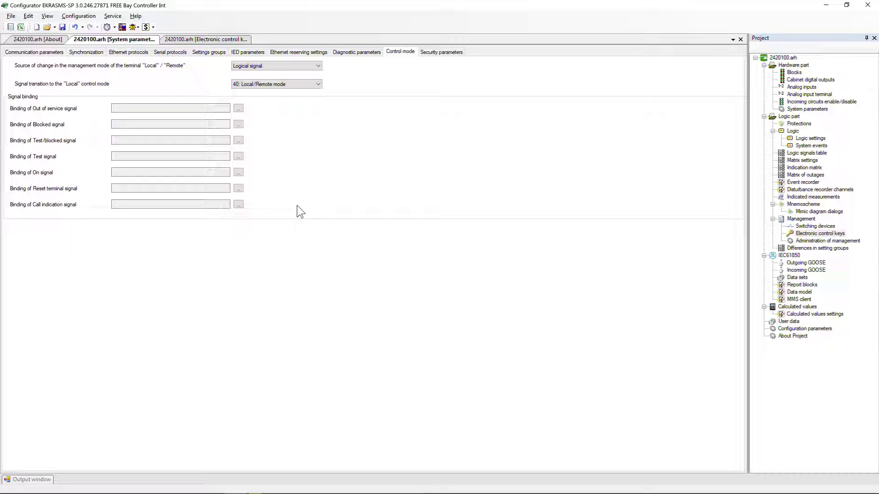
# Try Front panel L/R button as the Local/Remote mode source and return the source to ES №1.
pyautogui.click(319, 66)
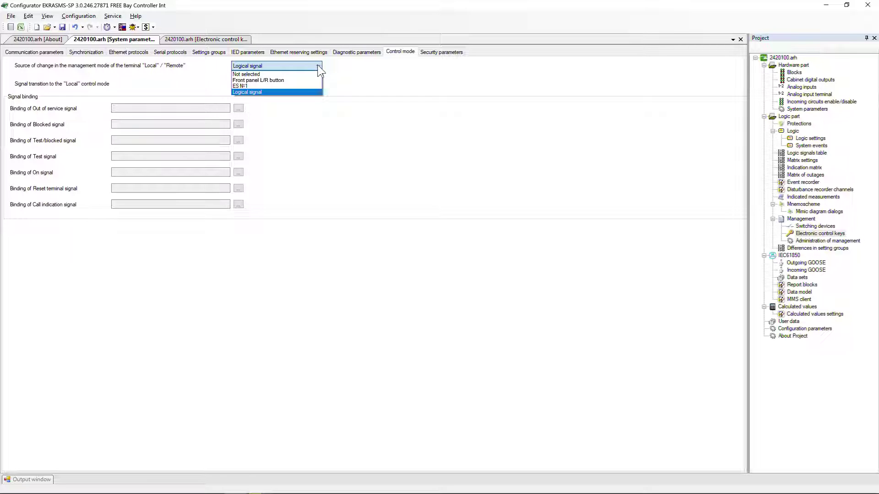
pyautogui.click(316, 81)
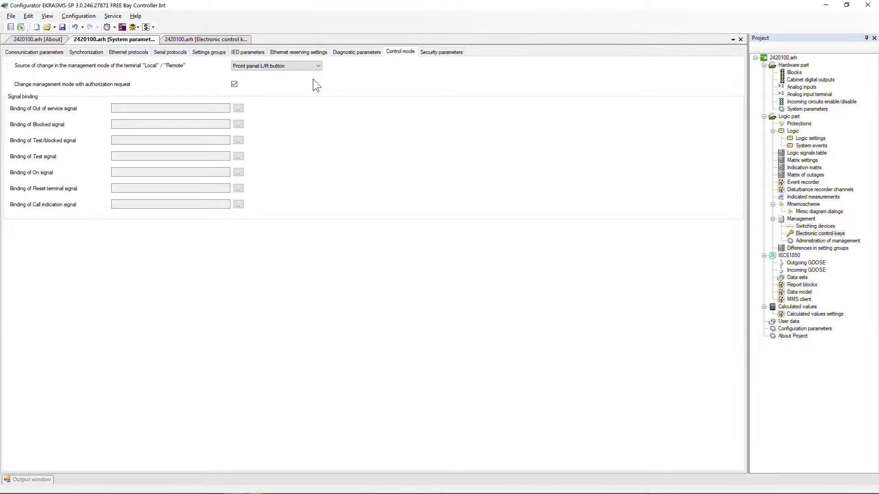
pyautogui.click(311, 66)
pyautogui.click(309, 85)
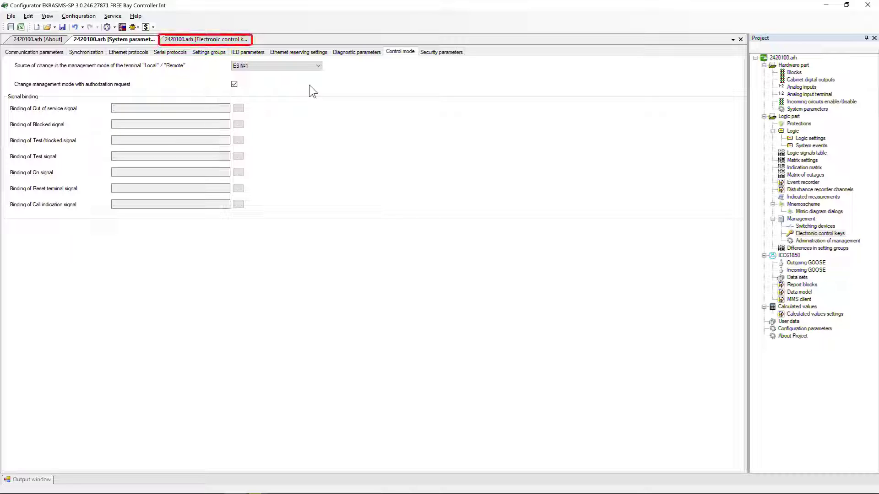
# Rename electronic control key 2 as "Interlocking OFF" and key 4 as "3I0>".
pyautogui.click(244, 40)
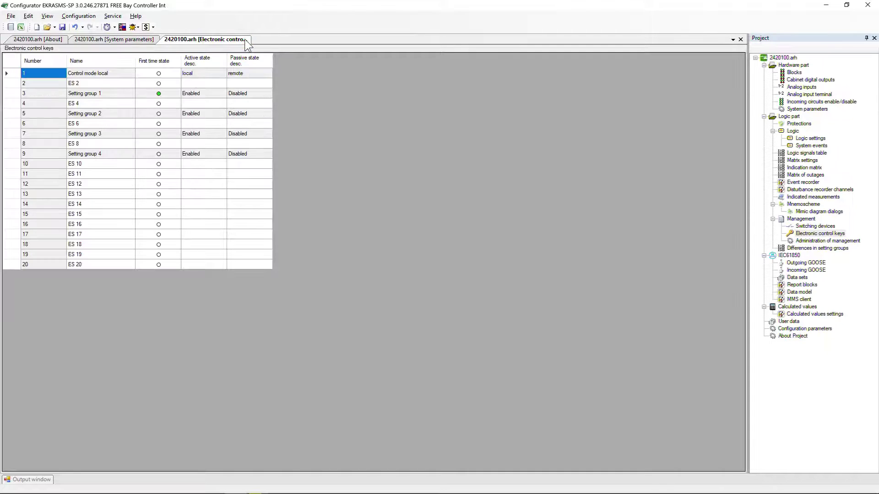
pyautogui.click(94, 83)
pyautogui.write('Interlocking OFF')
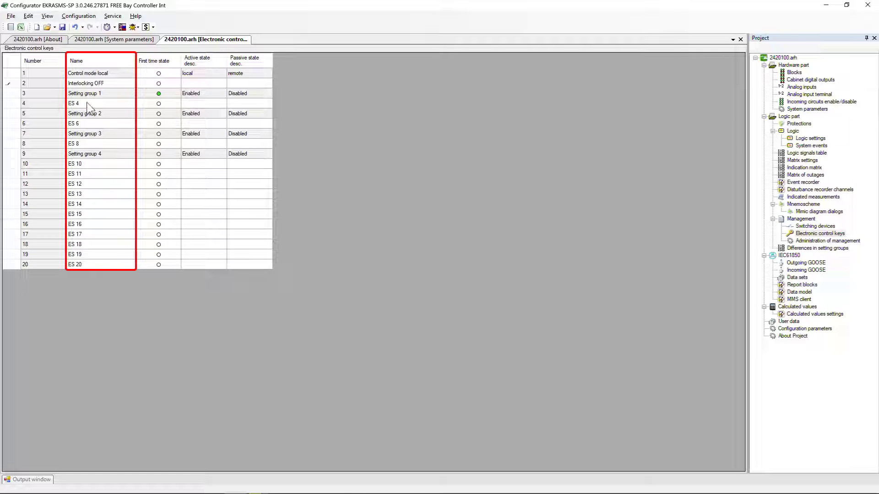
pyautogui.click(88, 106)
pyautogui.write('3I0>')
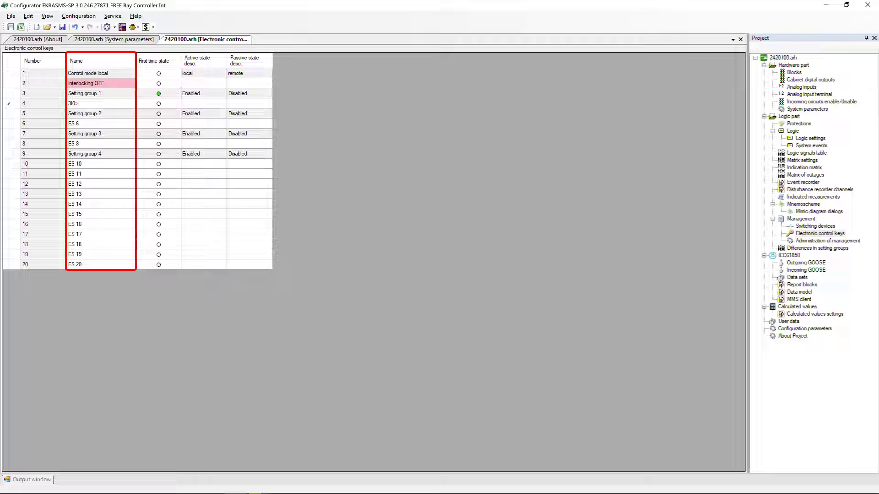
pyautogui.click(146, 84)
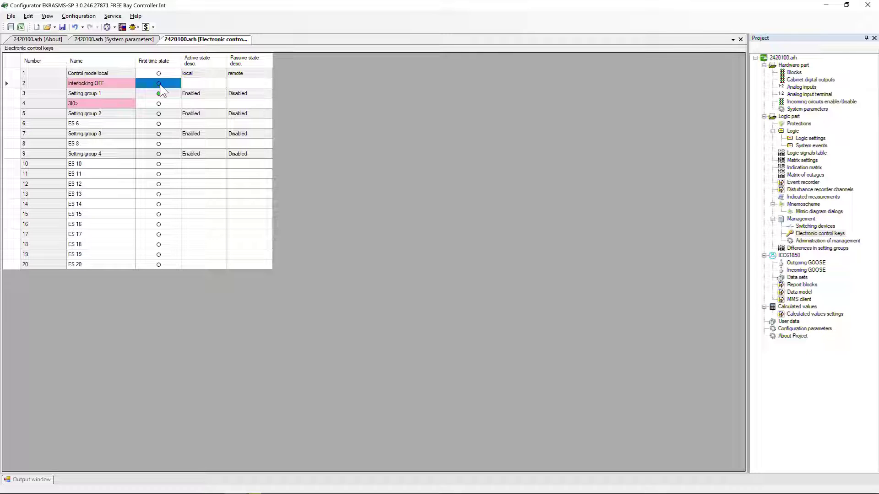
# Enter "Enabled" as the active state description for the Interlocking OFF and 3I0> control keys.
pyautogui.click(210, 81)
pyautogui.write('Enabled')
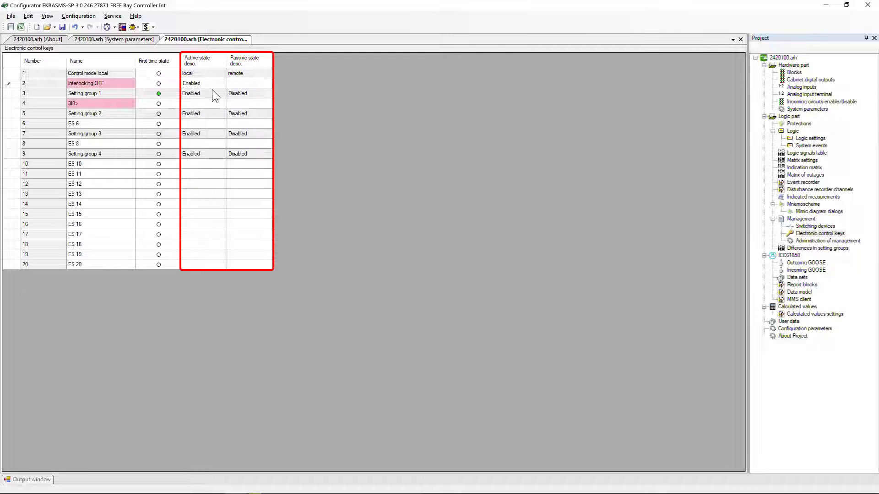
pyautogui.click(213, 103)
pyautogui.write('Enabled')
# Enter "Disabled" as the passive state description for the Interlocking OFF and 3I0> control keys.
pyautogui.click(270, 84)
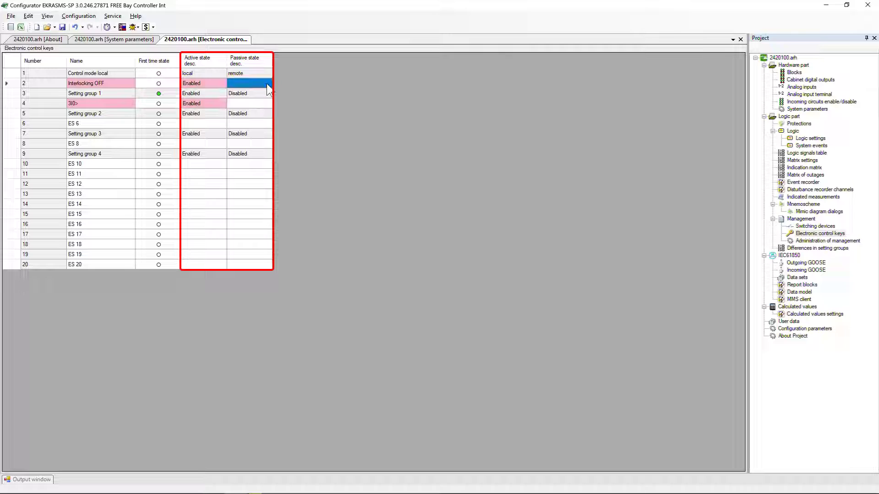
pyautogui.write('Disabled')
pyautogui.click(268, 104)
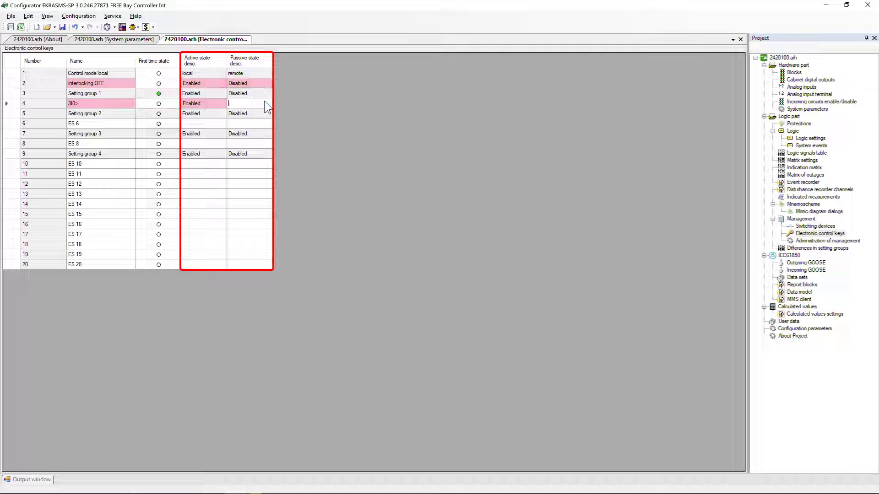
pyautogui.write('Disabled')
pyautogui.click(270, 84)
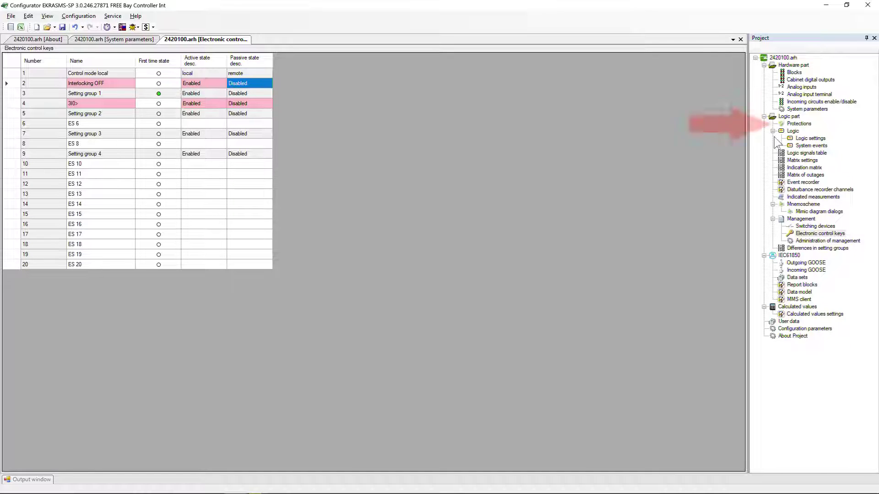
# For the 3I0> protection, allow changing the protect I/O and set its input logic signal to ES4_Reserve: 3I0>.
pyautogui.doubleClick(805, 126)
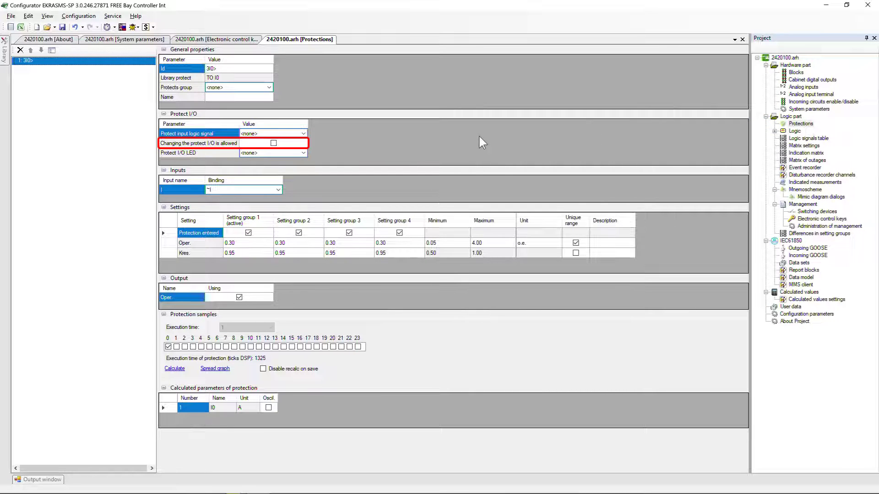
pyautogui.click(274, 143)
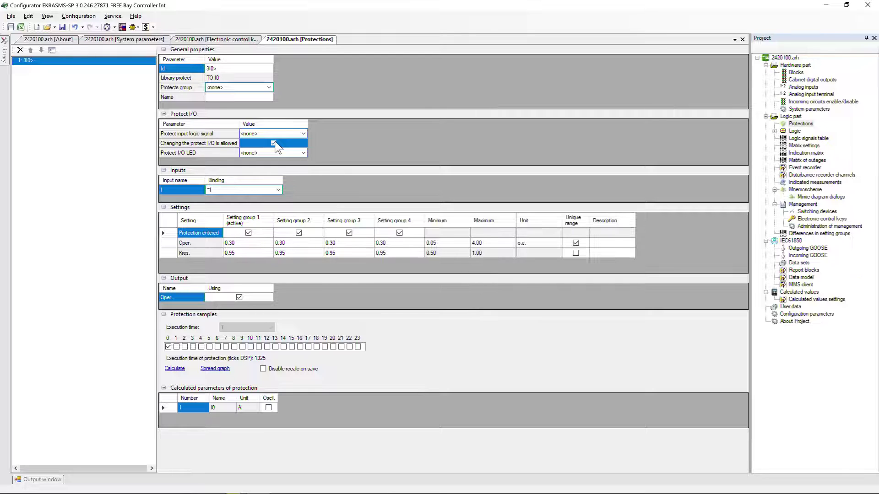
pyautogui.click(304, 133)
pyautogui.moveTo(303, 145); pyautogui.dragTo(303, 206)
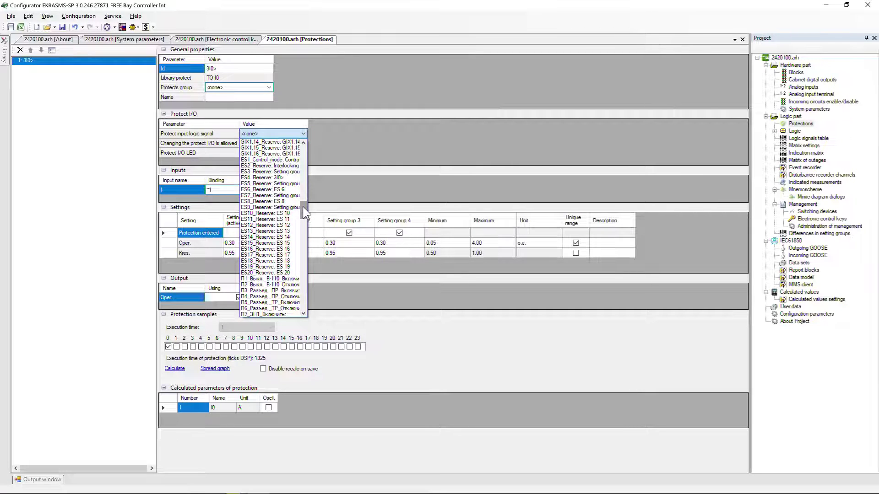
pyautogui.click(290, 178)
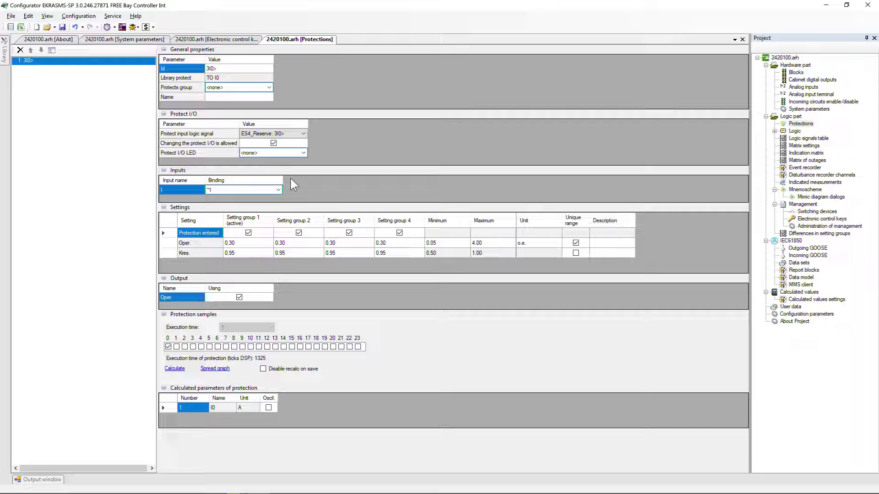
# In the logic scheme, change the address of input 1 on OR element DW_1 to ES2_Reserve.
pyautogui.doubleClick(795, 131)
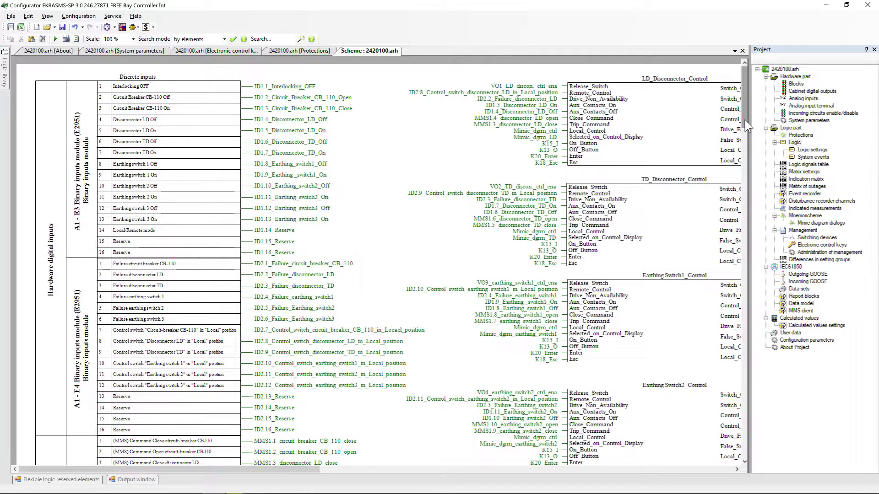
pyautogui.moveTo(744, 125); pyautogui.dragTo(744, 215)
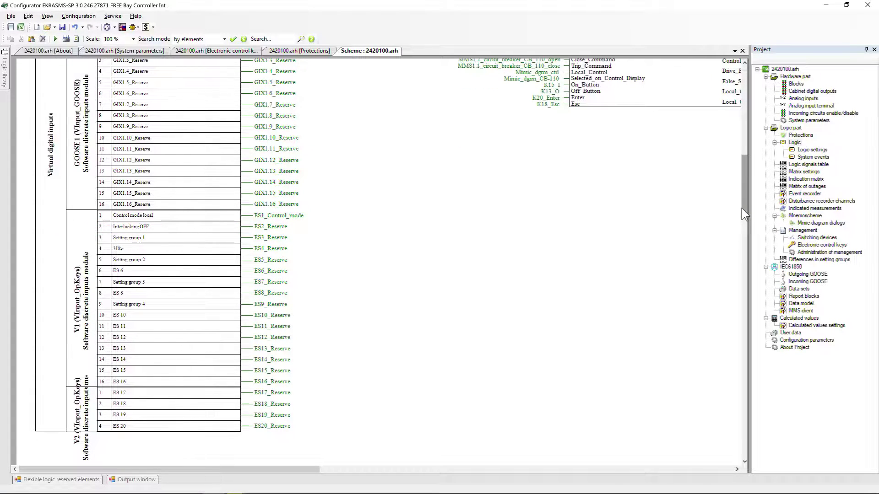
pyautogui.moveTo(744, 213); pyautogui.dragTo(731, 331)
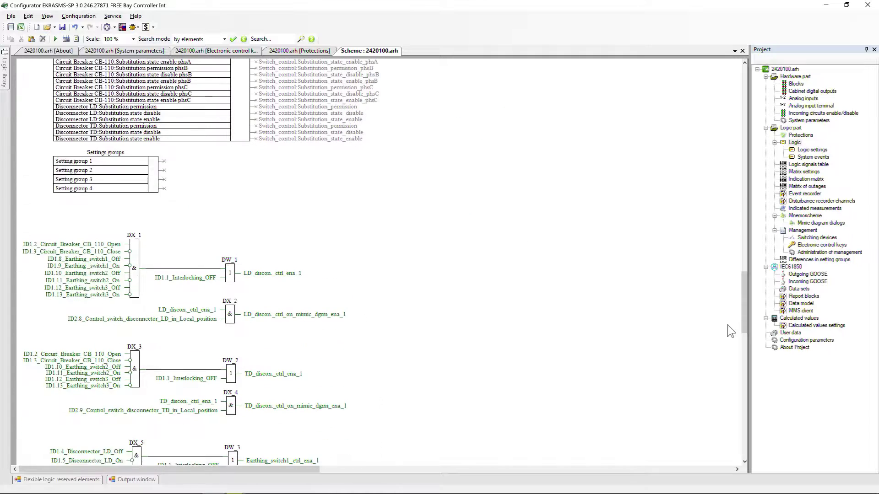
pyautogui.doubleClick(231, 274)
pyautogui.click(488, 220)
pyautogui.write('ES2_Reserve')
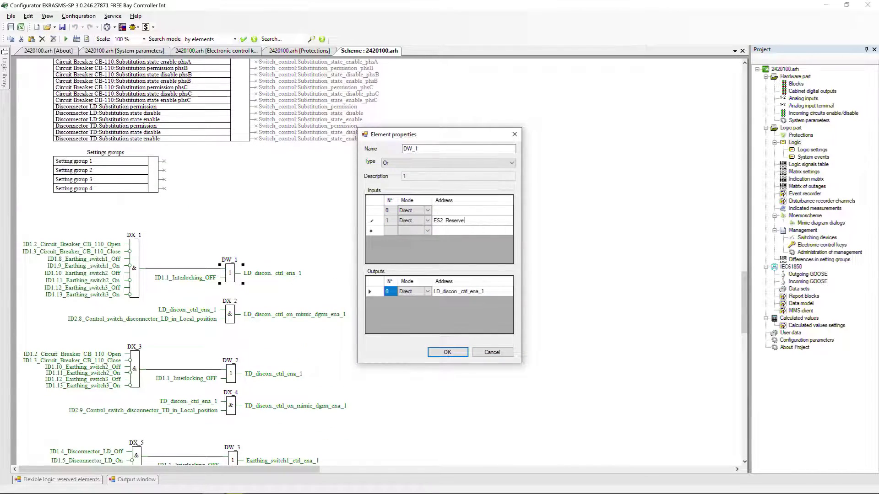
pyautogui.click(449, 353)
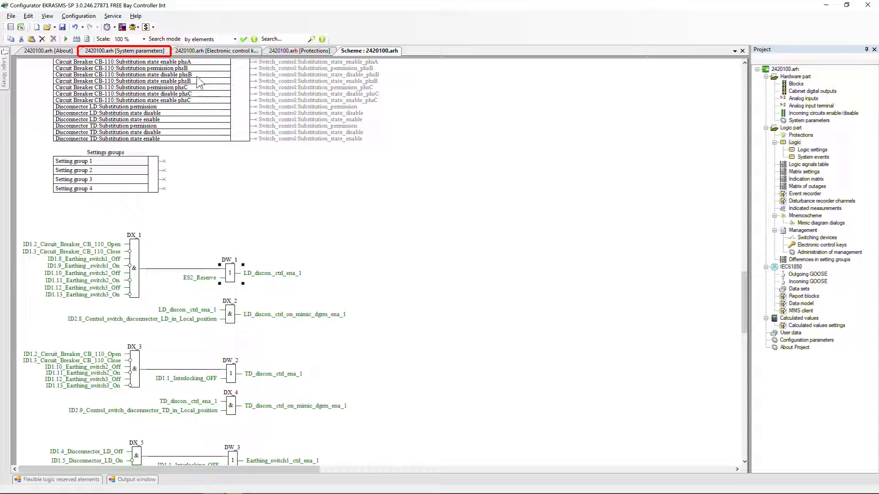
# Set the activating signal of Setting group 4 to SB10 in the system parameters and check the electronic control keys table.
pyautogui.click(158, 51)
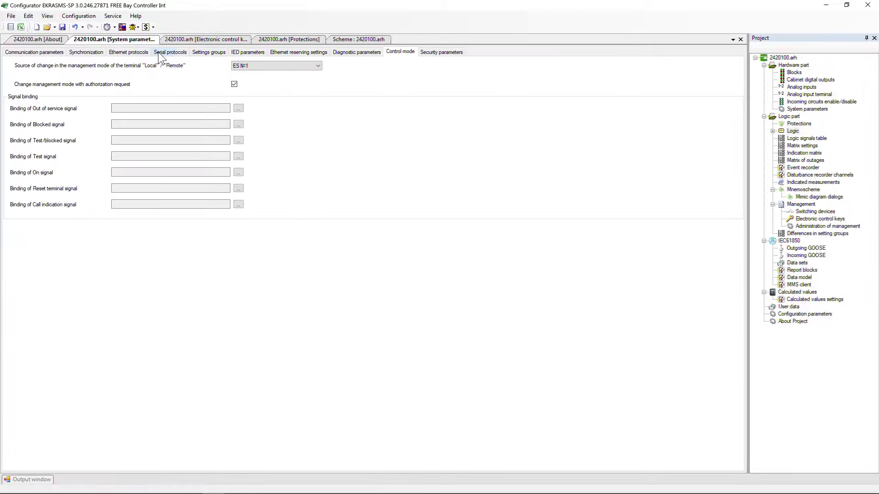
pyautogui.click(207, 52)
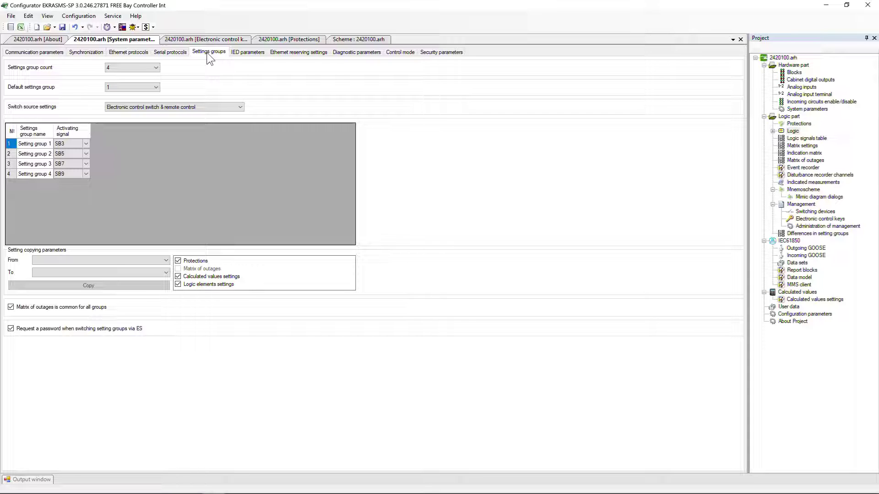
pyautogui.click(87, 174)
pyautogui.click(87, 175)
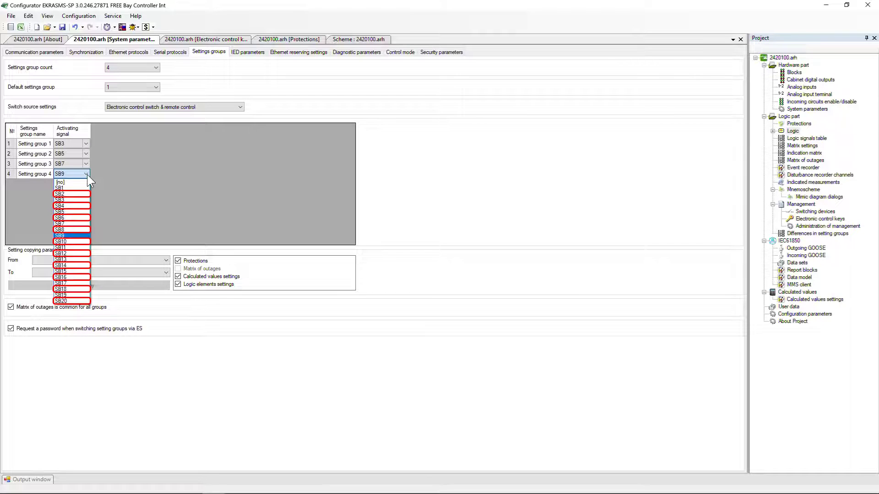
pyautogui.click(71, 241)
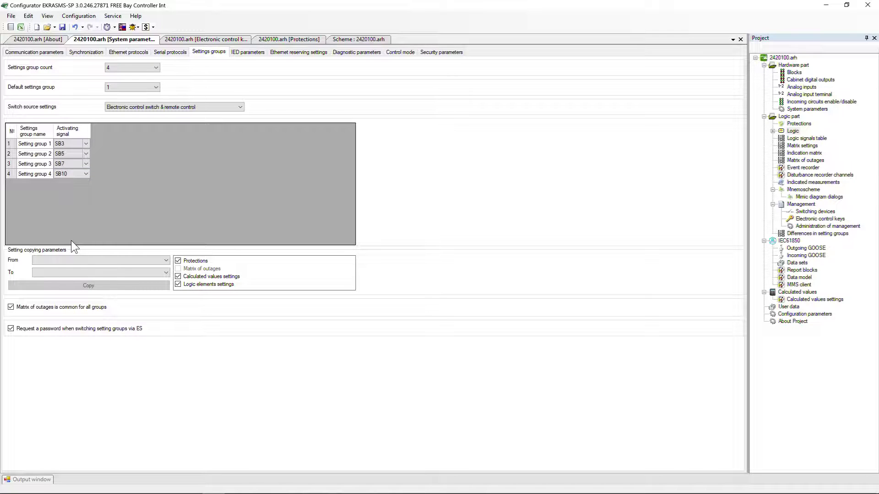
pyautogui.click(198, 40)
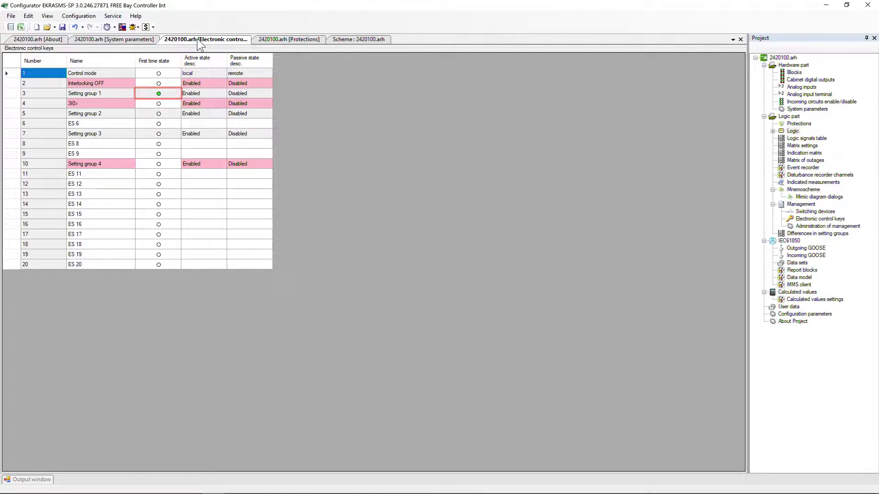
pyautogui.click(151, 42)
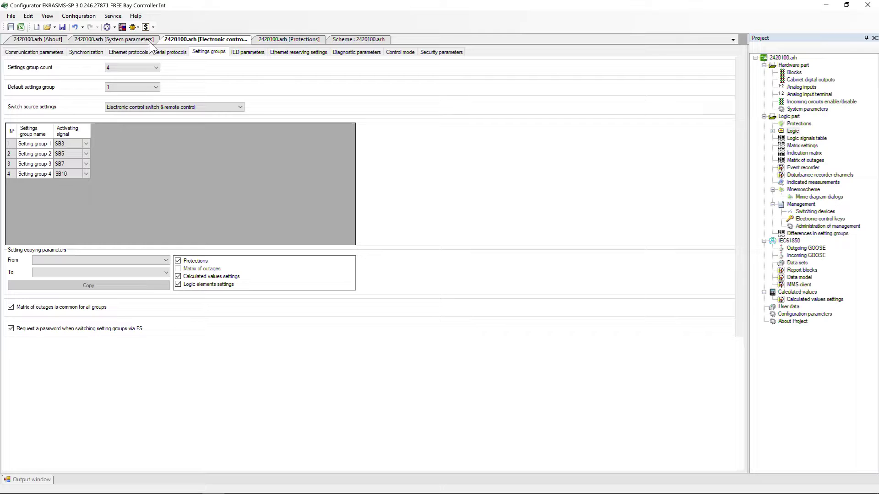